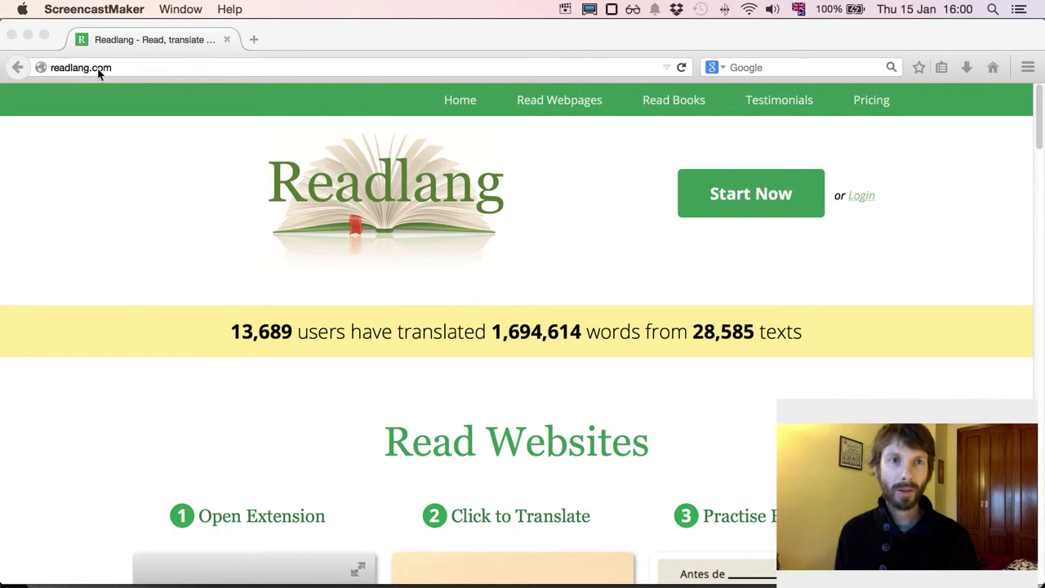
# Step: Begin a free Readlang trial with the green Start Now button on readlang.com
pyautogui.click(761, 203)
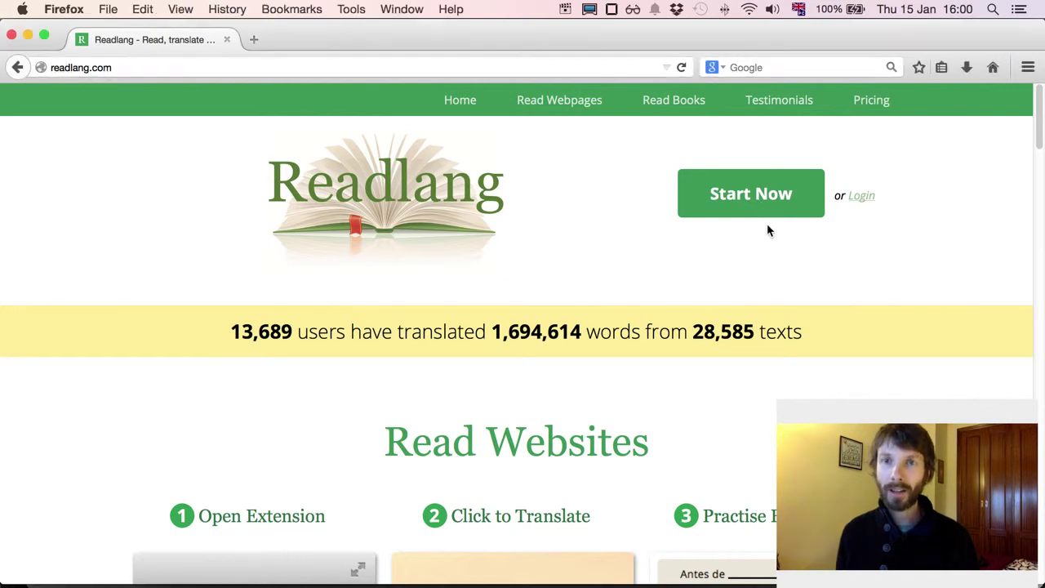
# Step: Confirm English as first language and Español as the language to learn
pyautogui.click(759, 203)
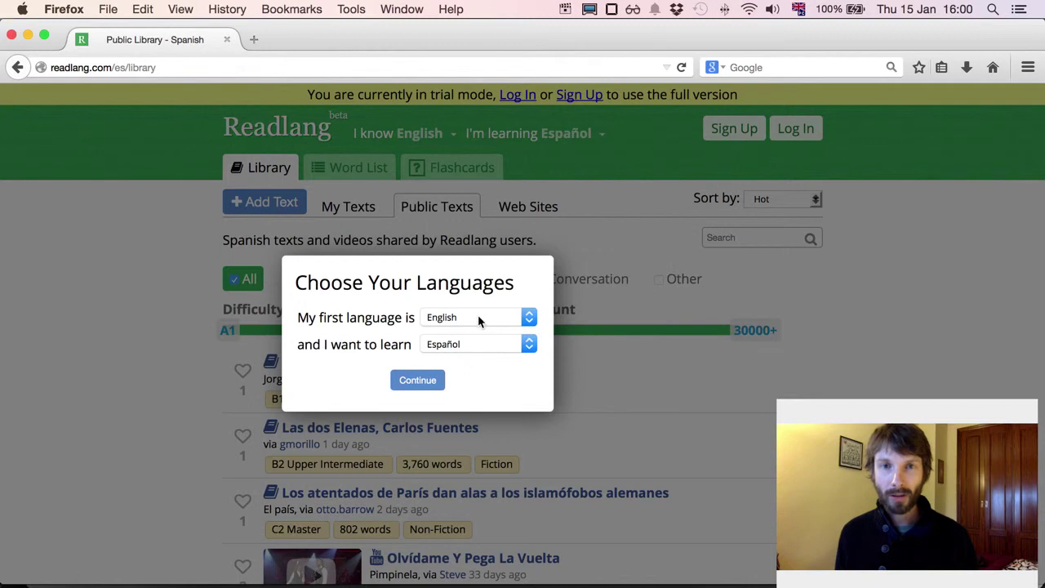
pyautogui.click(419, 382)
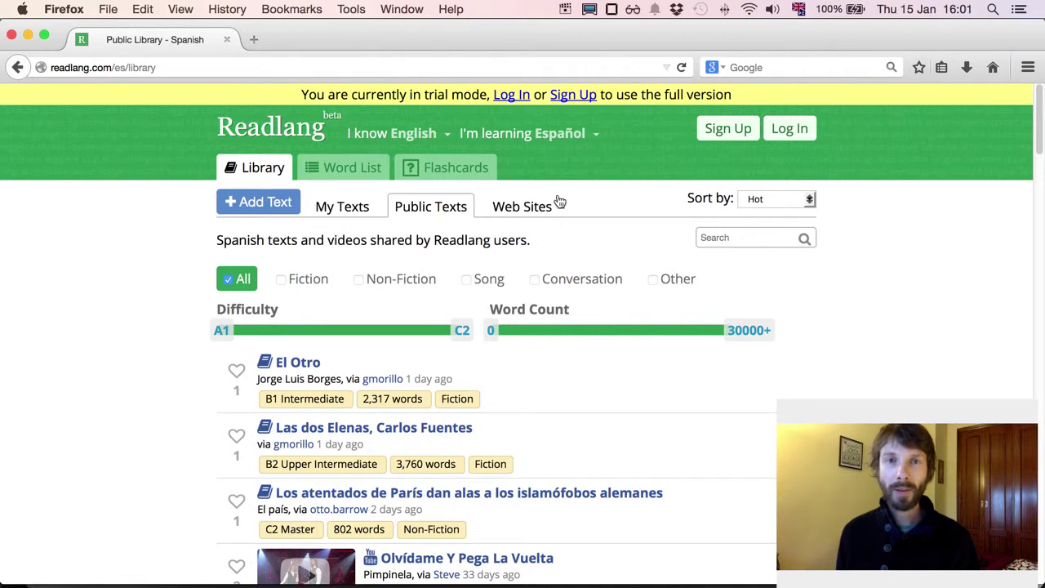
# Step: Open Inicio - BBC Mundo from the list of popular Spanish web sites
pyautogui.click(522, 210)
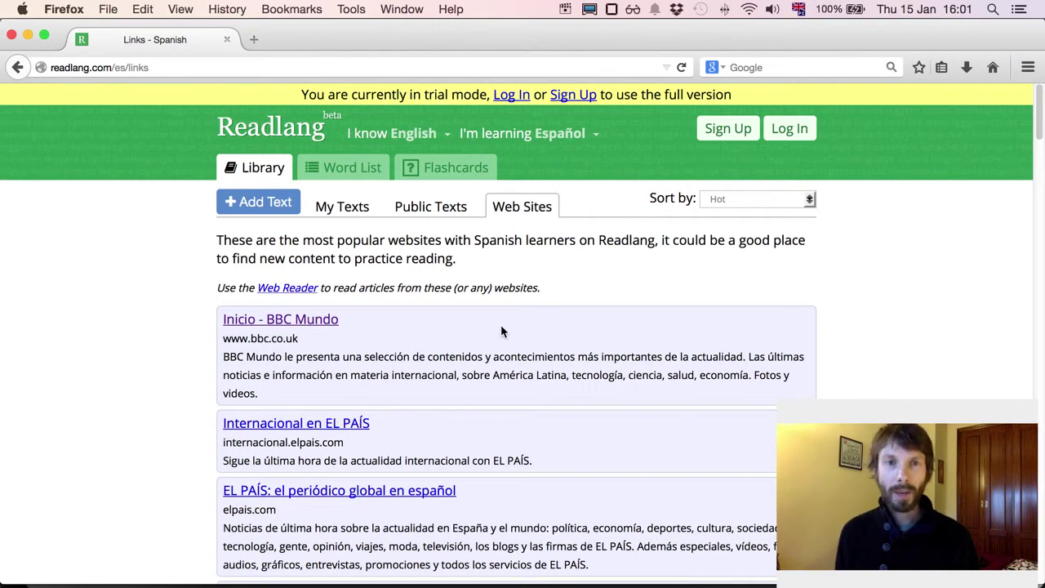
pyautogui.click(279, 323)
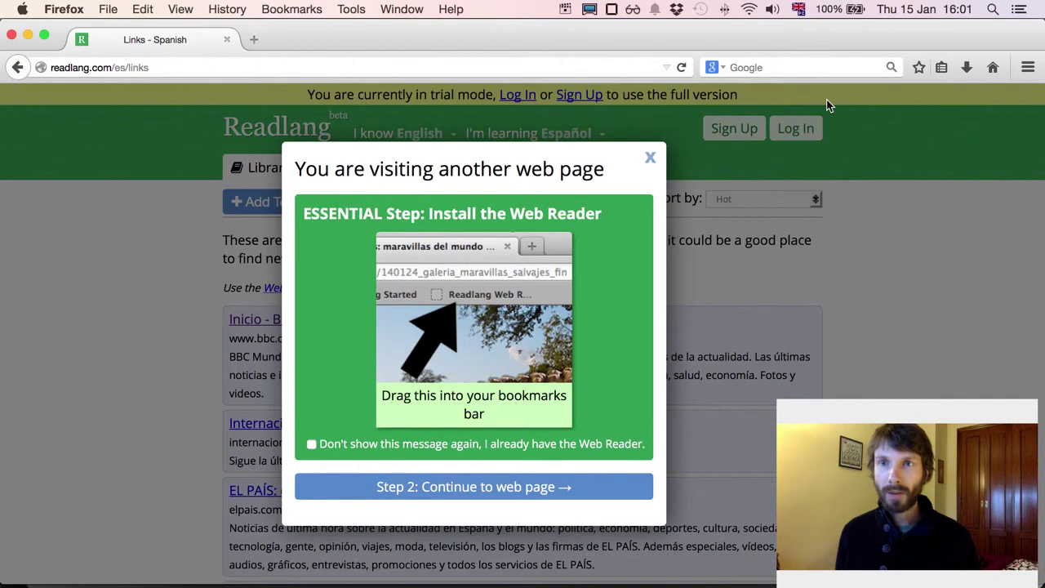
# Step: Show the bookmarks sidebar and drag the Web Reader bookmarklet into Bookmarks Menu
pyautogui.click(942, 69)
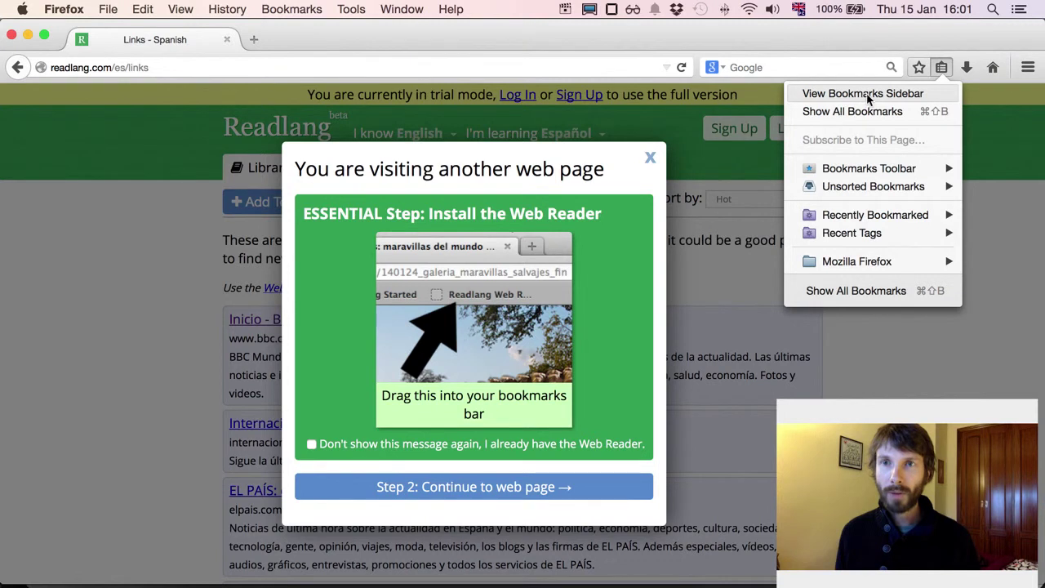
pyautogui.click(927, 97)
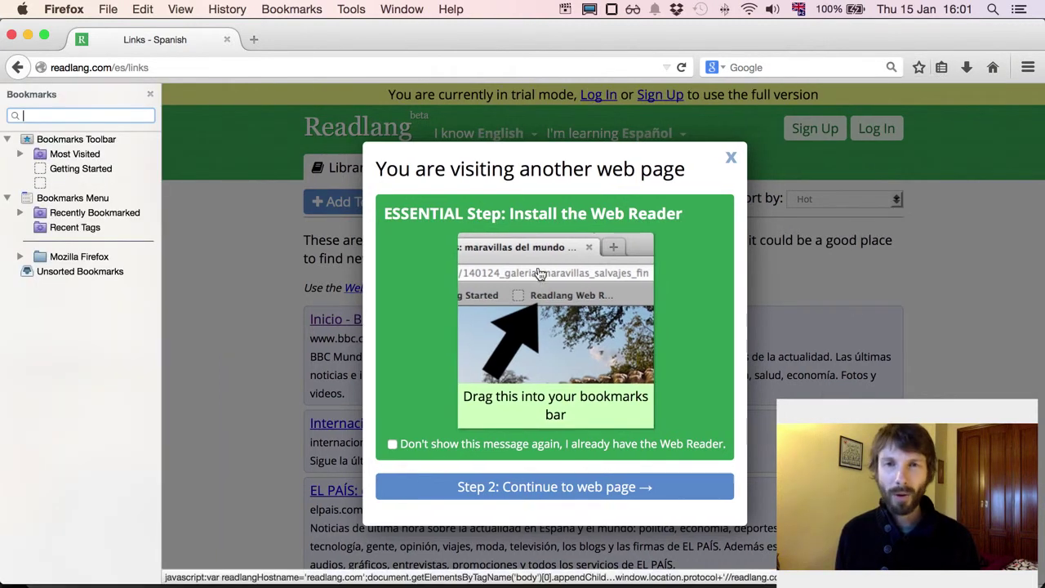
pyautogui.moveTo(556, 382); pyautogui.dragTo(74, 241)
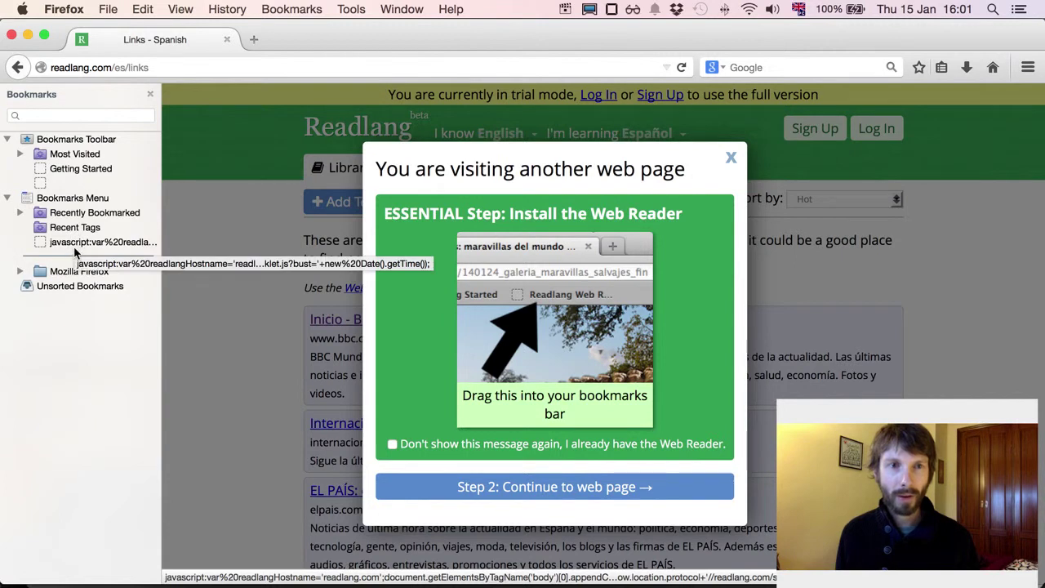
# Step: Rename the javascript bookmark to 'Readlang Web Reader' in its Properties and save
pyautogui.rightClick(76, 244)
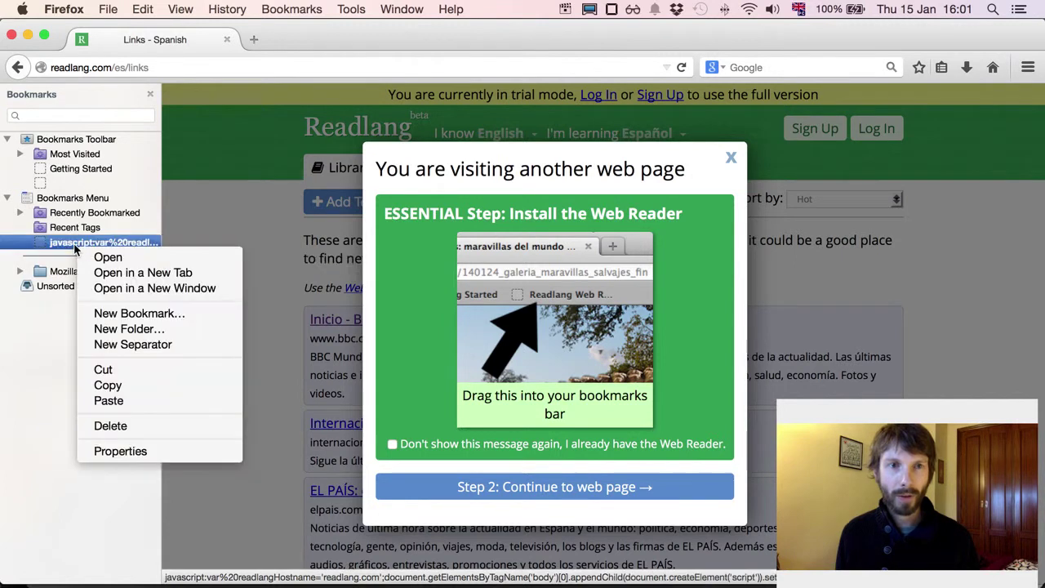
pyautogui.click(165, 452)
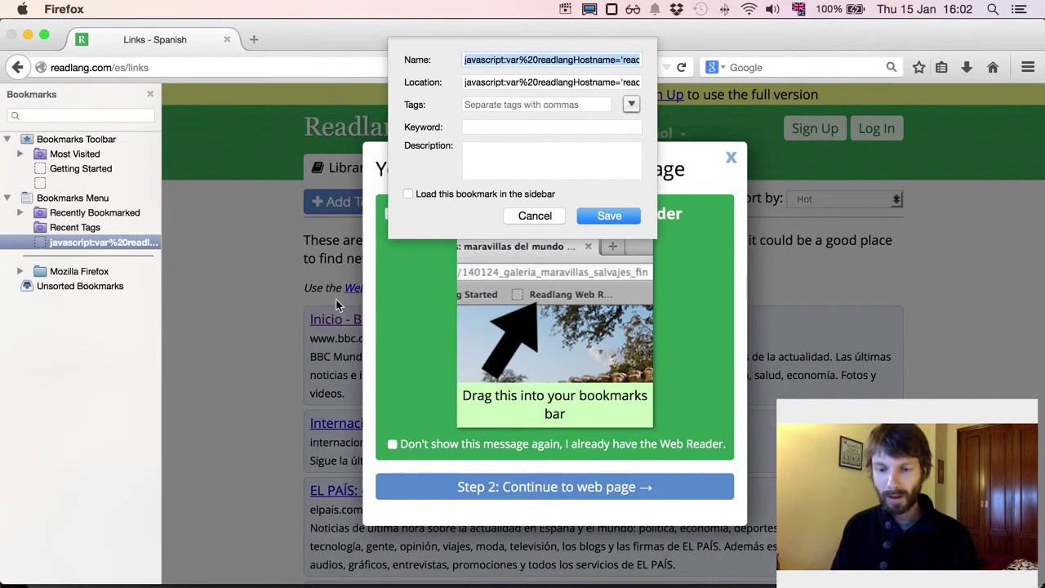
pyautogui.write('Readlang Web Reader')
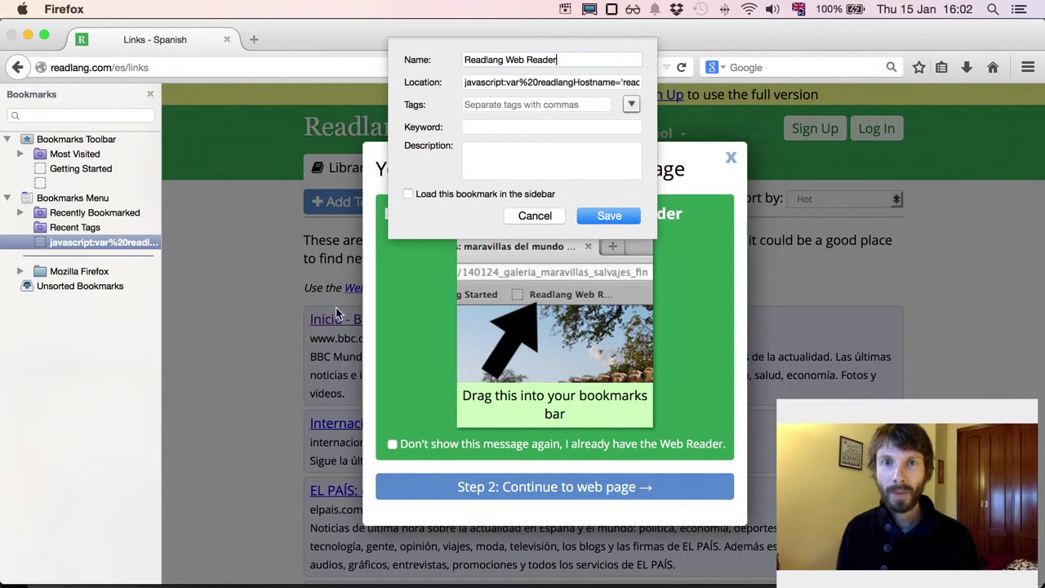
pyautogui.click(609, 216)
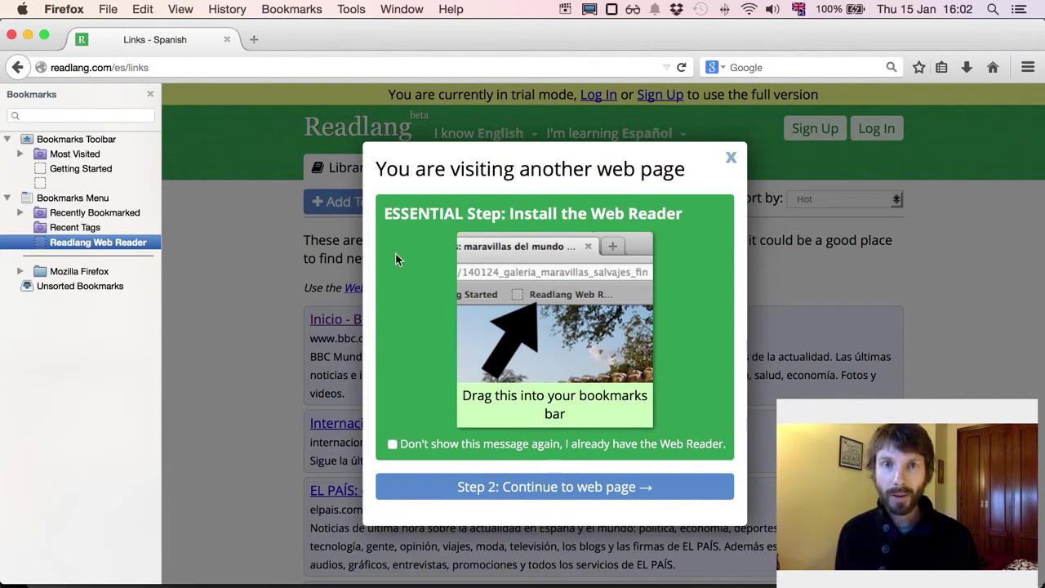
# Step: Tick Don't show this message again and continue to the BBC Mundo page
pyautogui.click(459, 447)
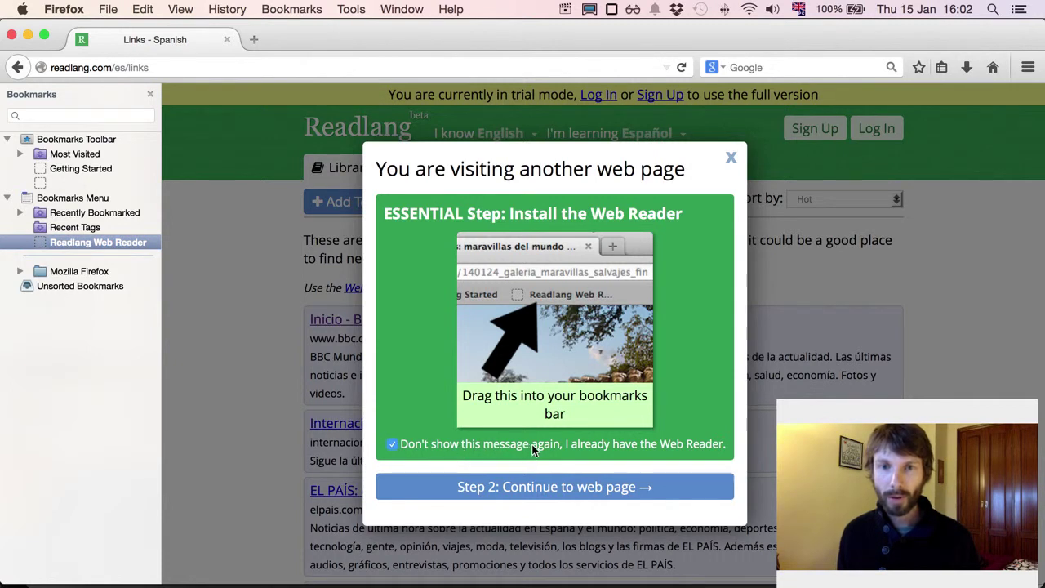
pyautogui.click(563, 487)
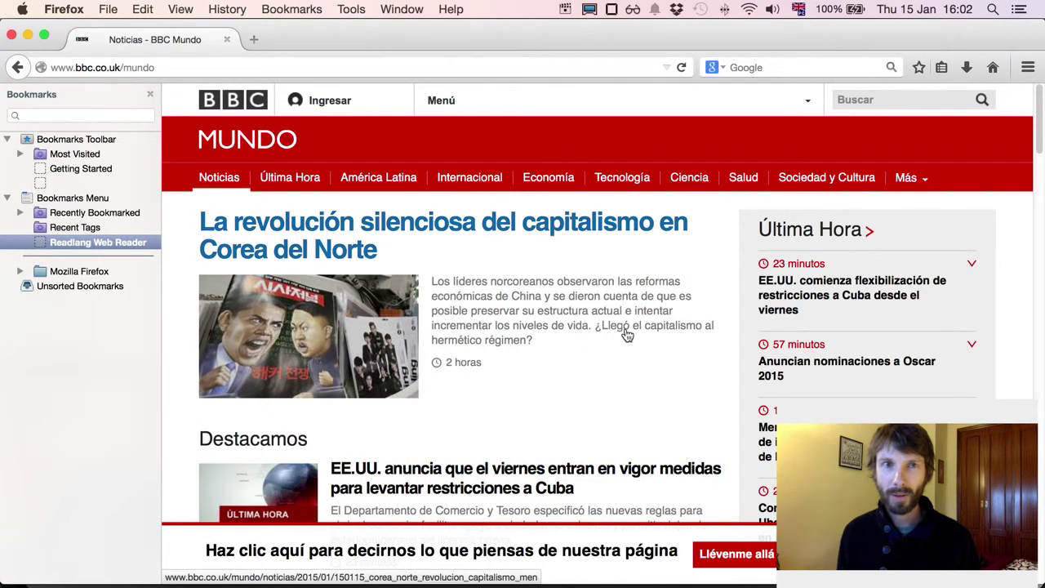
pyautogui.scroll(-3, 587, 375)
pyautogui.scroll(-10, 585, 374)
pyautogui.scroll(15, 585, 374)
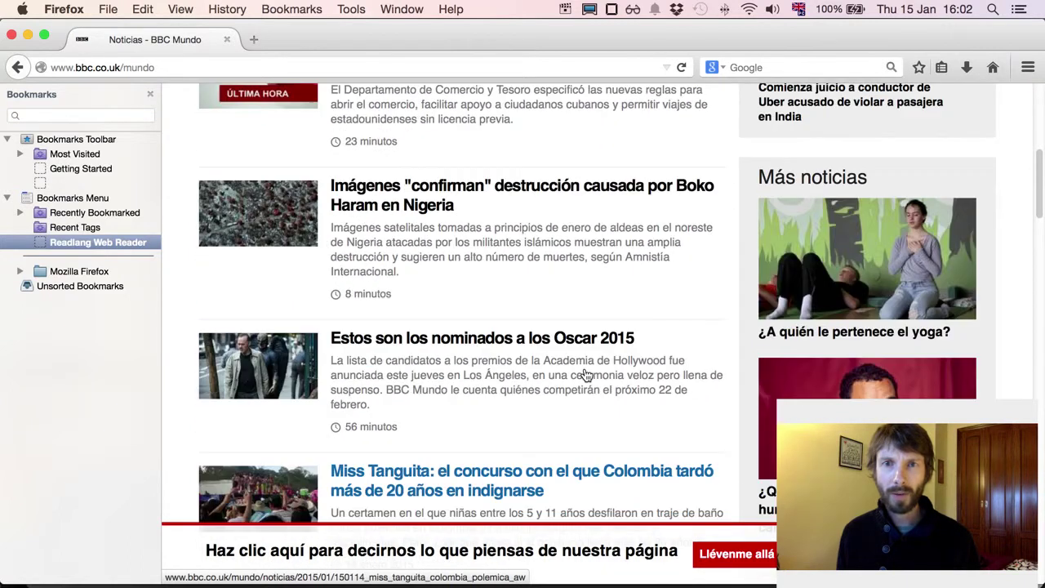
# Step: Open the article 'La revolución silenciosa del capitalismo en Corea del Norte'
pyautogui.click(508, 246)
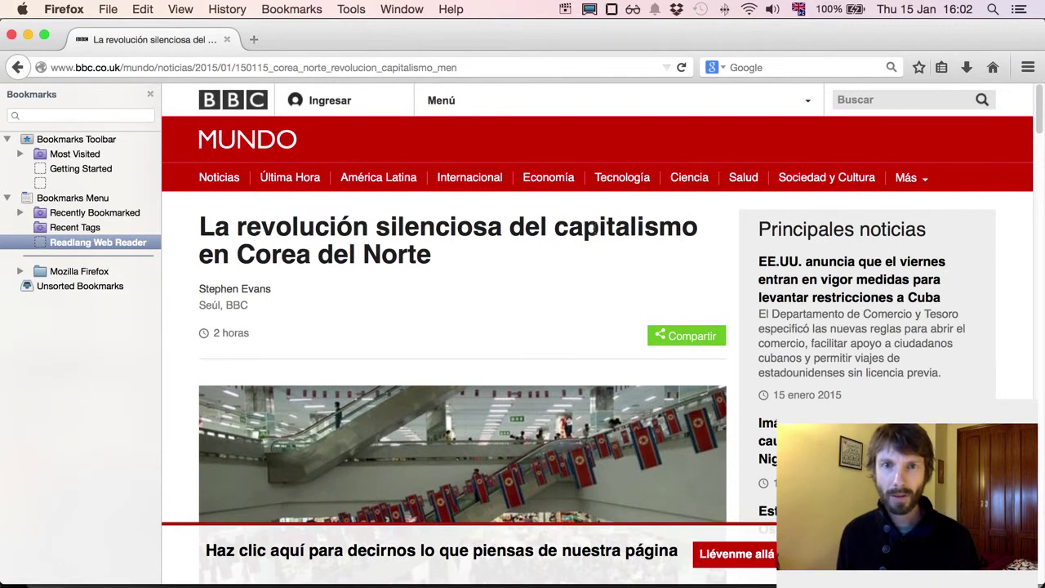
pyautogui.scroll(-15, 527, 380)
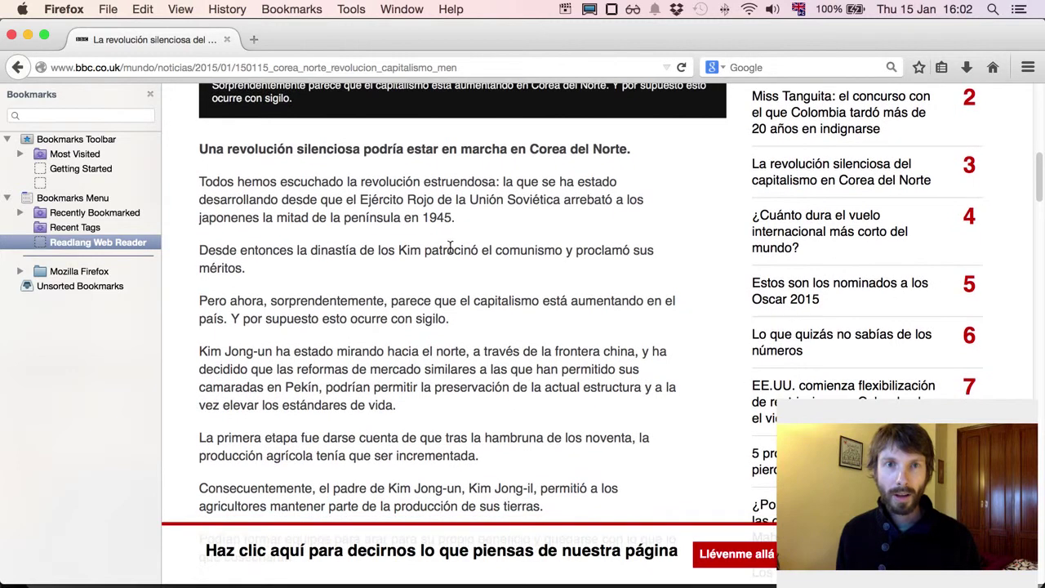
pyautogui.scroll(3, 448, 243)
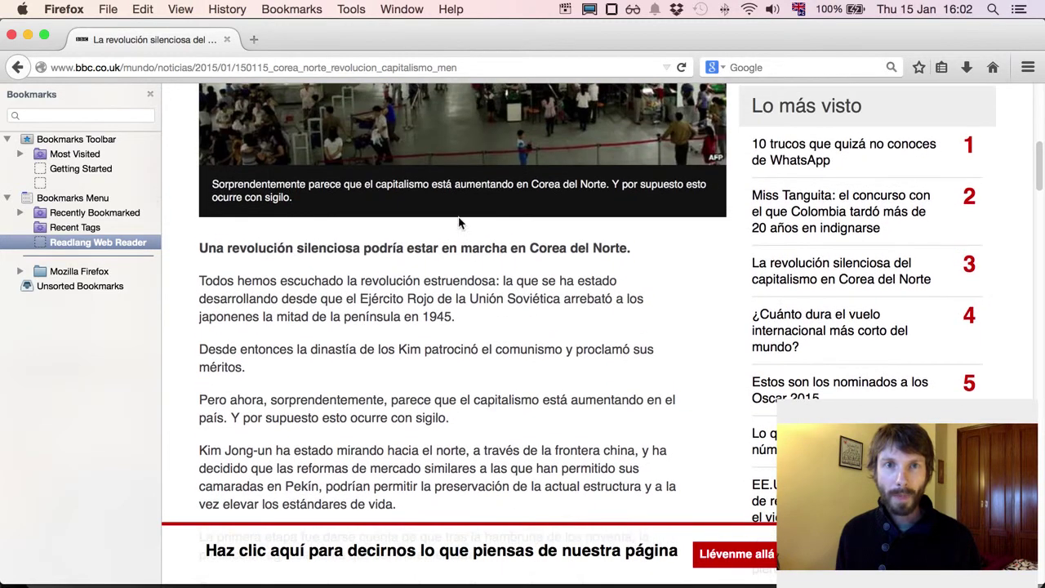
# Step: Activate the Readlang Web Reader on the article and toggle podría to 'could' and back
pyautogui.click(88, 245)
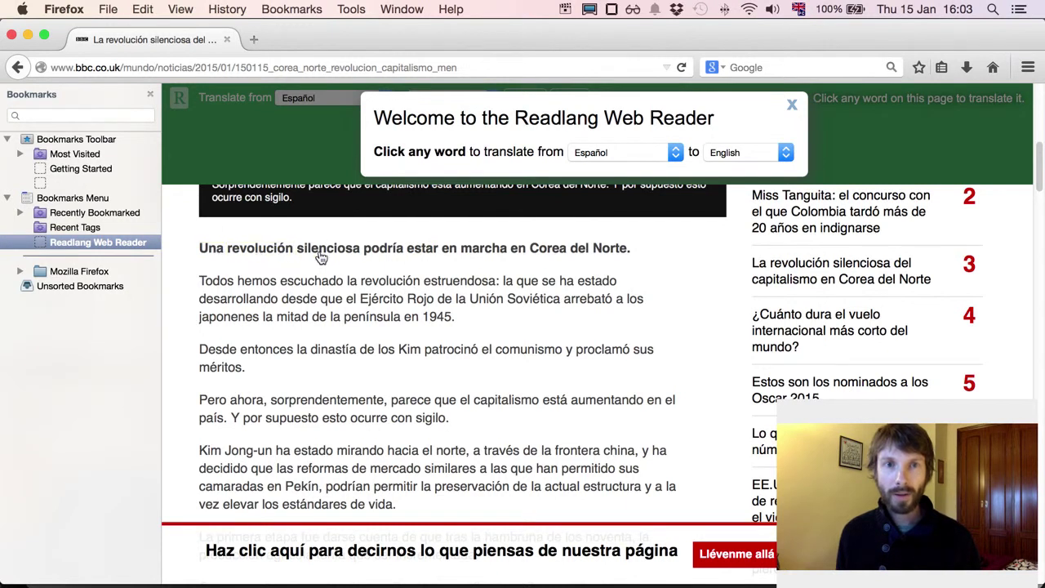
pyautogui.click(384, 248)
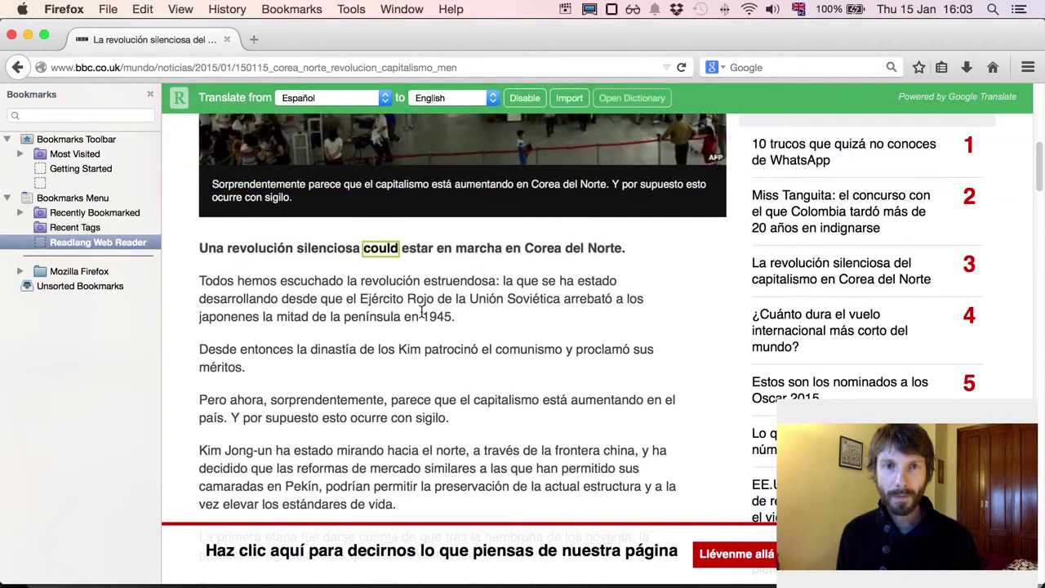
pyautogui.click(389, 254)
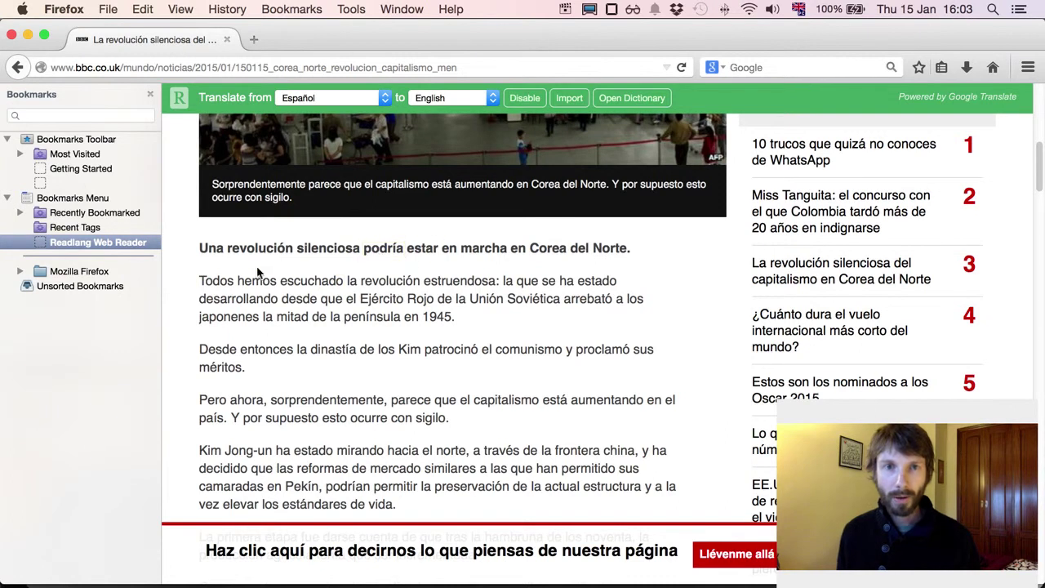
# Step: Translate and revert marcha and escuchado, then select the phrase 'hemos escuchado'
pyautogui.click(480, 250)
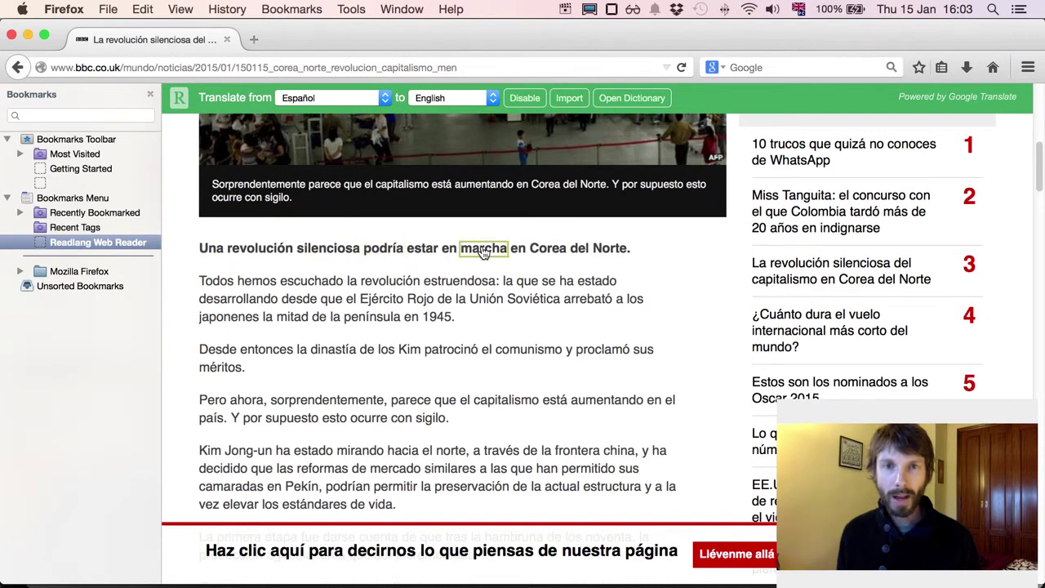
pyautogui.click(485, 252)
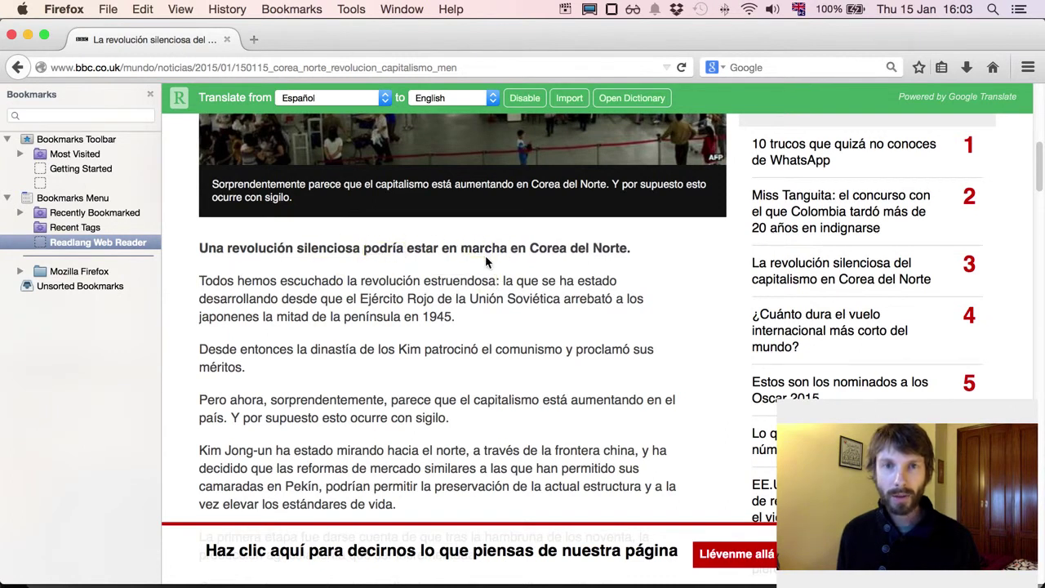
pyautogui.click(313, 282)
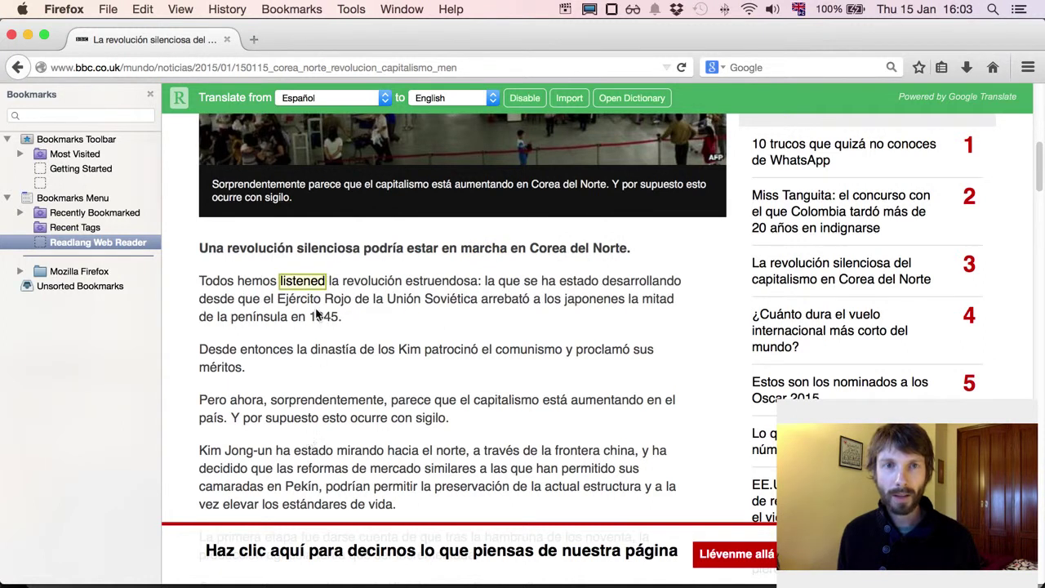
pyautogui.click(309, 284)
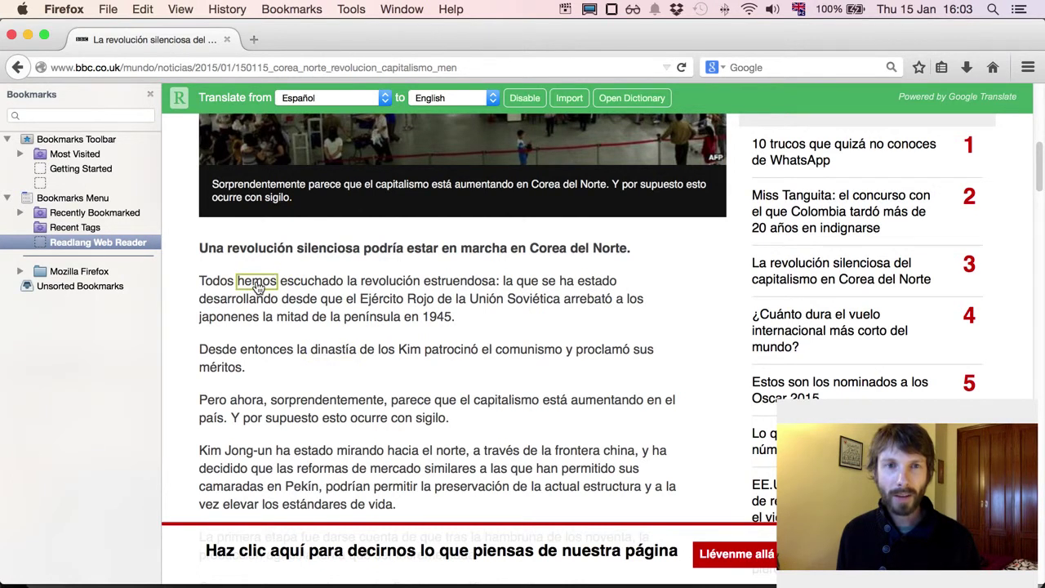
pyautogui.moveTo(271, 287); pyautogui.dragTo(308, 288)
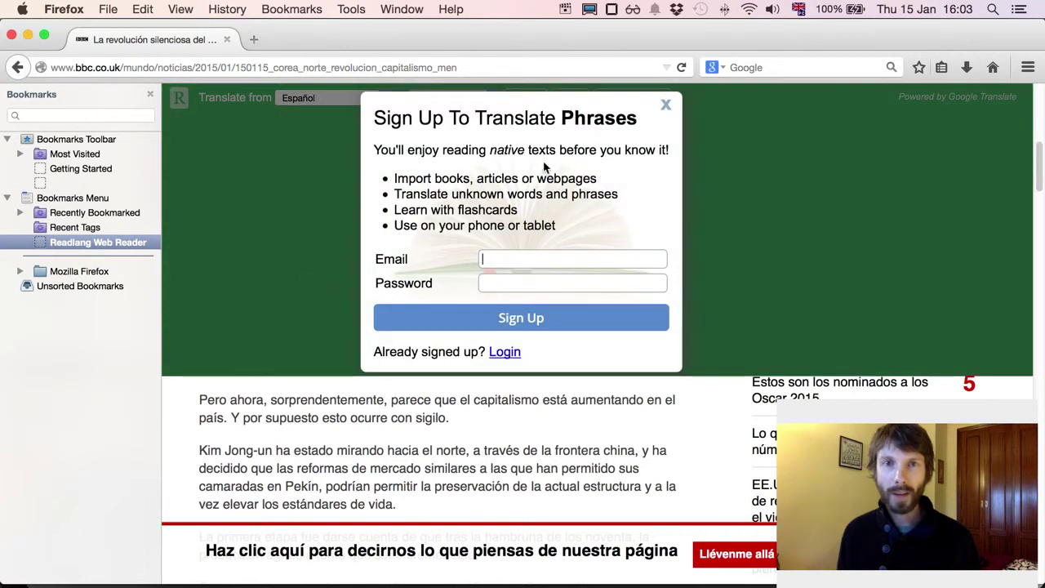
# Step: Log in with the account e-mail and password, skipping password saving and trial-word import
pyautogui.click(504, 352)
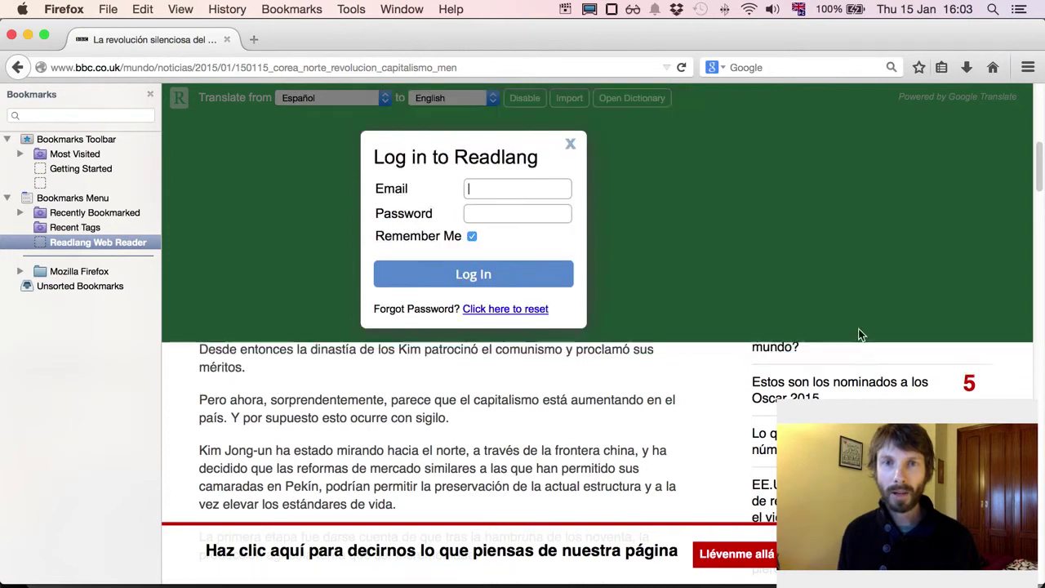
pyautogui.press('Tab')
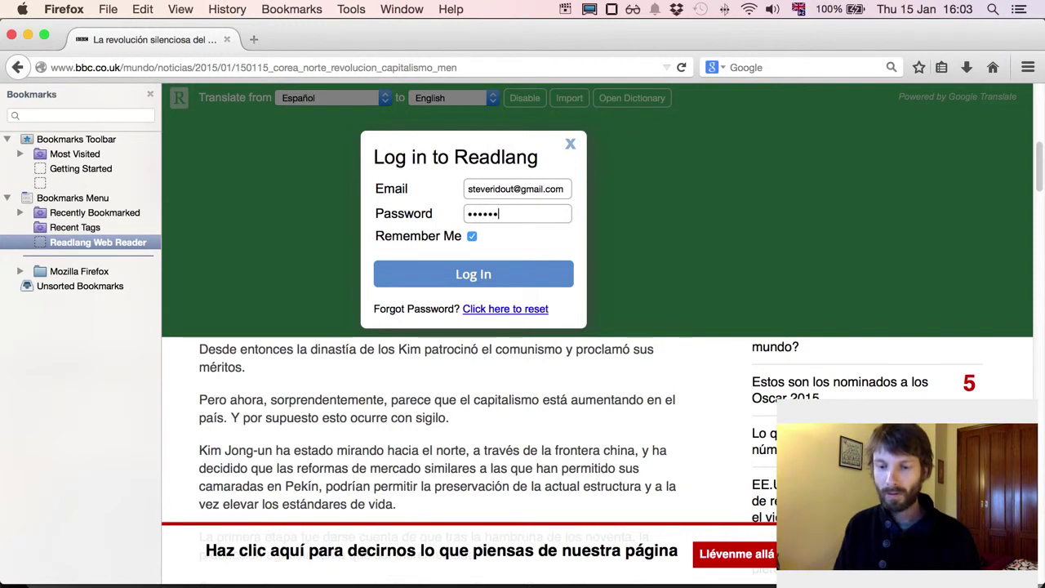
pyautogui.press('Return')
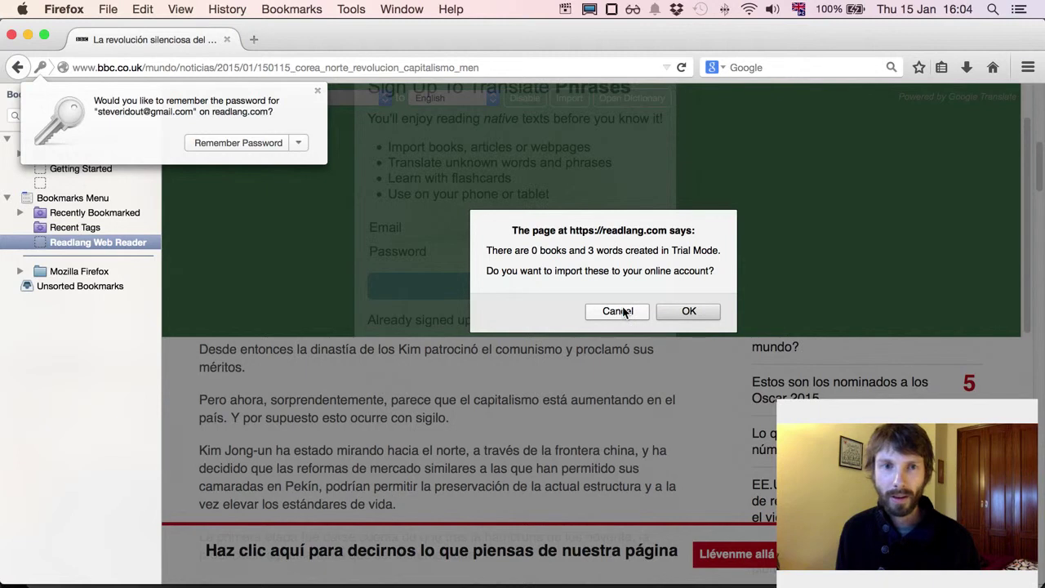
pyautogui.click(325, 107)
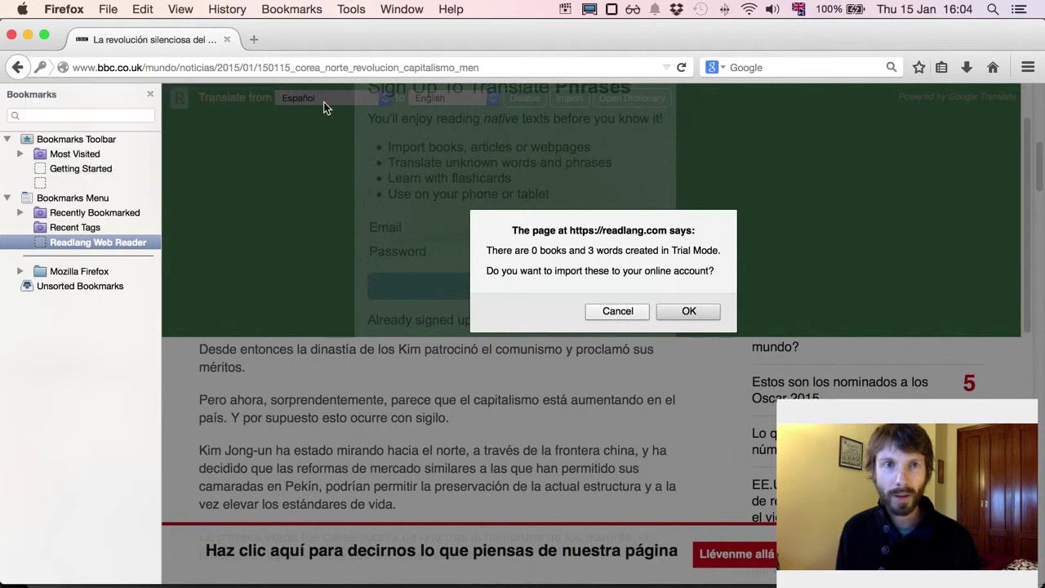
pyautogui.click(619, 312)
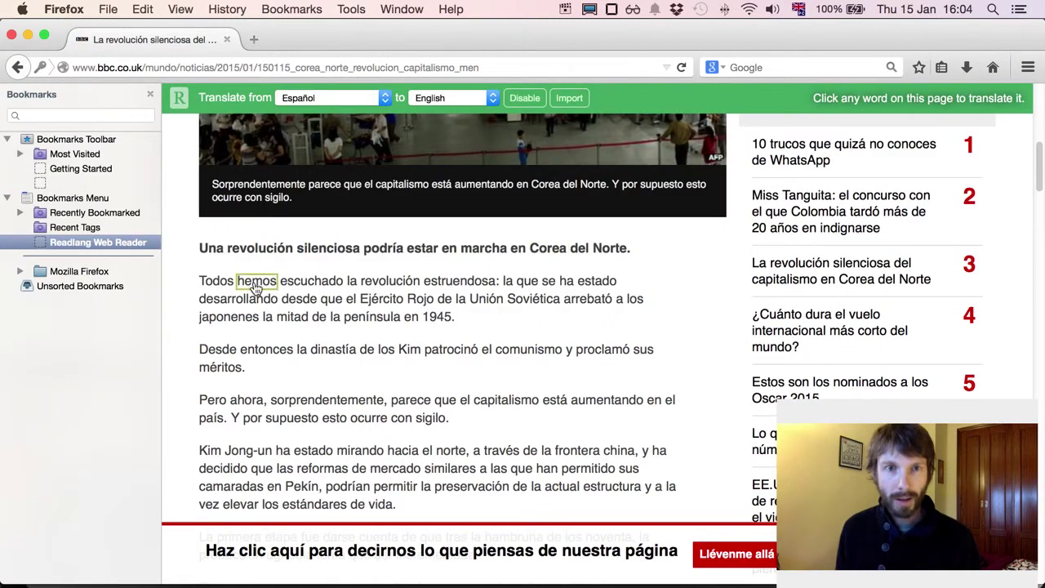
# Step: Translate and revert 'hemos escuchado' (We heard) and 'revolución estruendosa' (thunderous revolution), then scroll up
pyautogui.moveTo(257, 286); pyautogui.dragTo(320, 290)
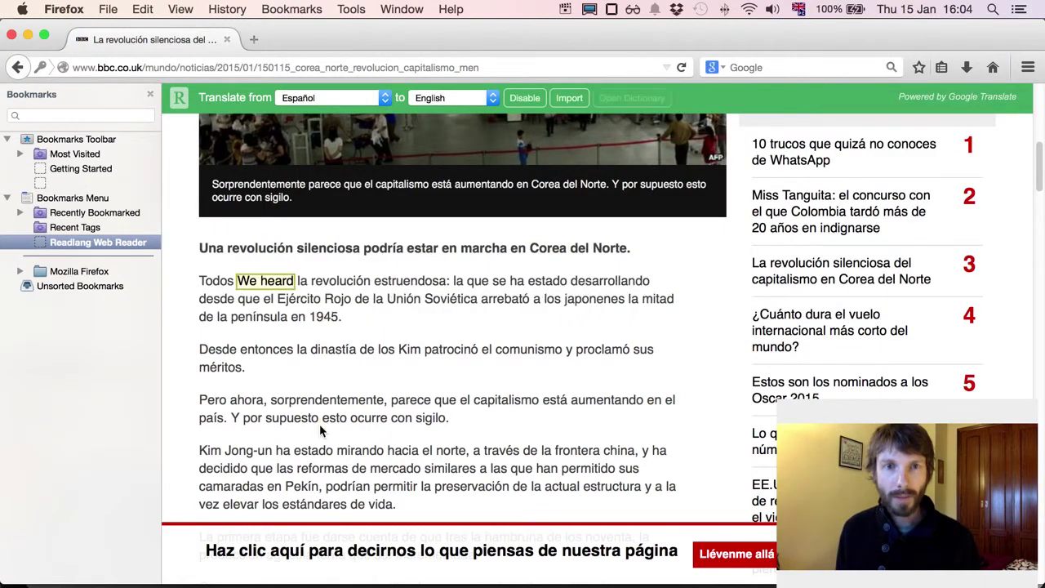
pyautogui.click(273, 282)
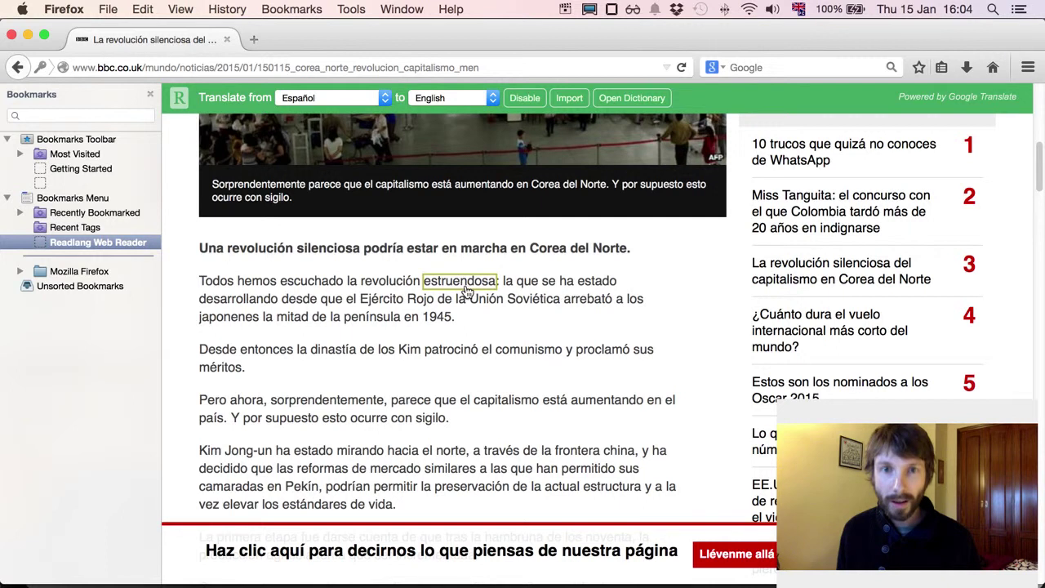
pyautogui.moveTo(384, 290); pyautogui.dragTo(439, 289)
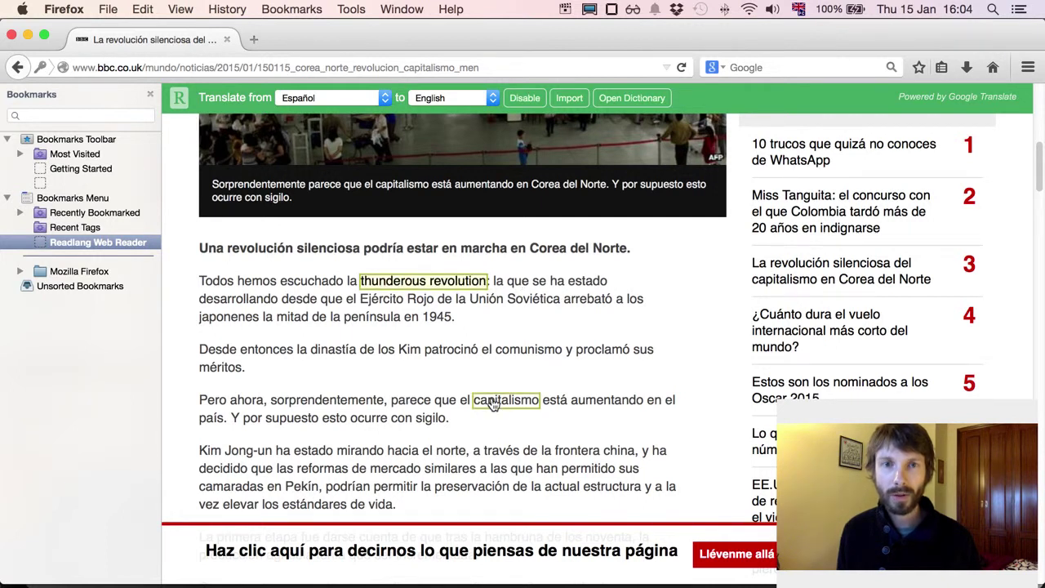
pyautogui.click(414, 284)
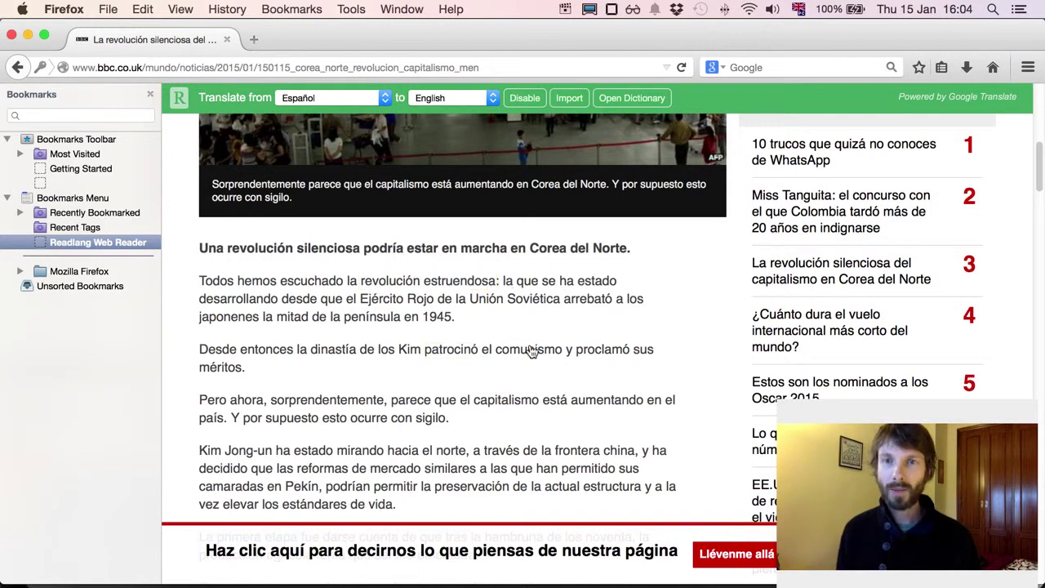
pyautogui.scroll(10, 529, 350)
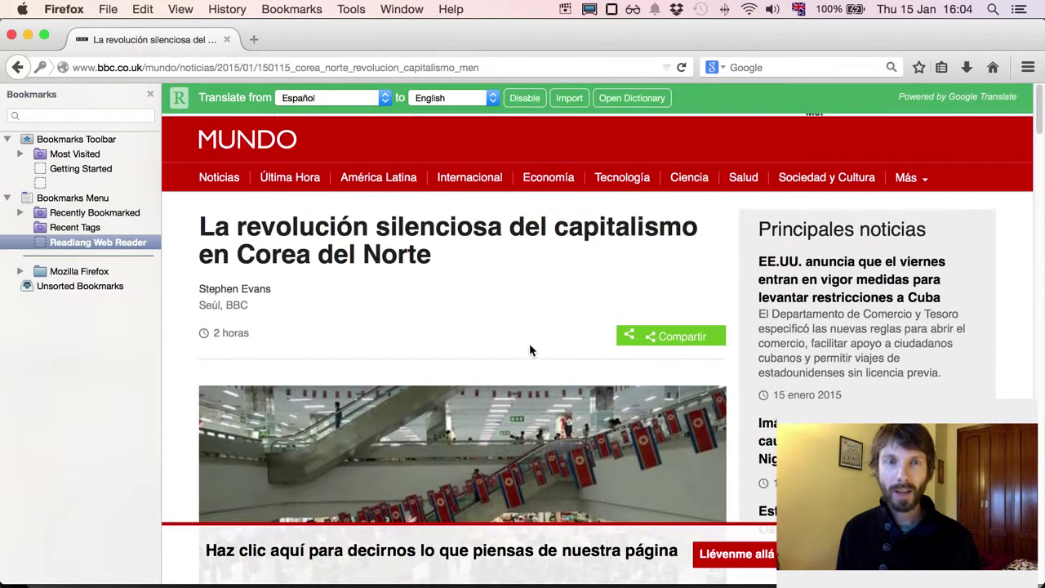